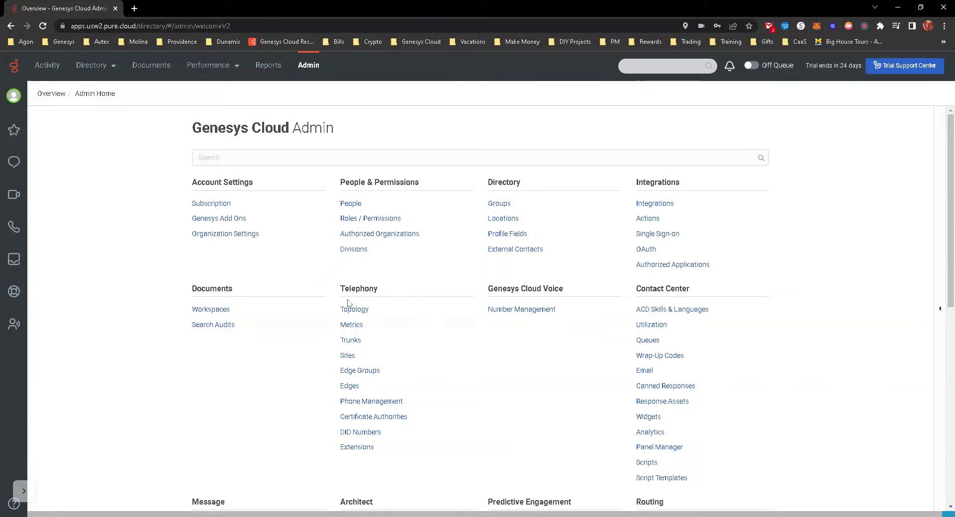
Open the Dashboards view in a new tab of the Performance workspace
{"action": "left_click", "coordinate": [234, 72]}
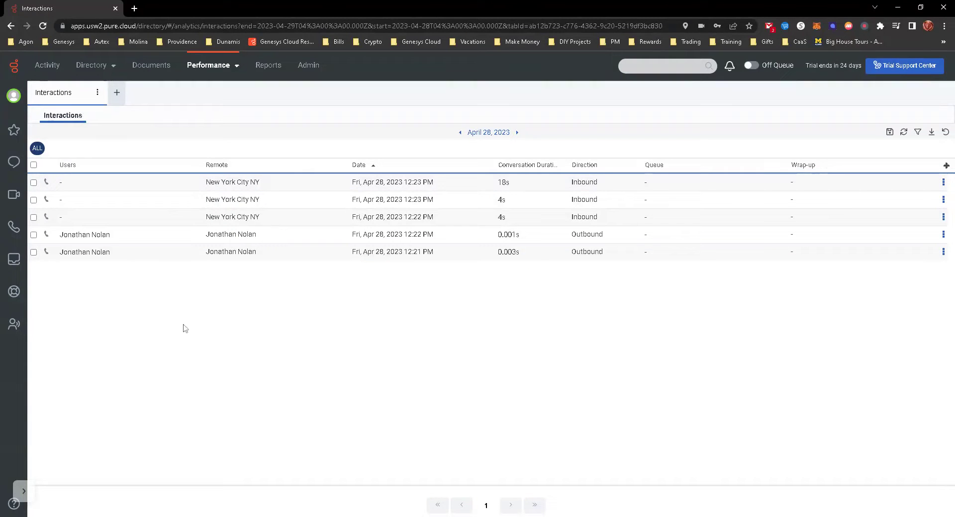
{"action": "left_click", "coordinate": [117, 94]}
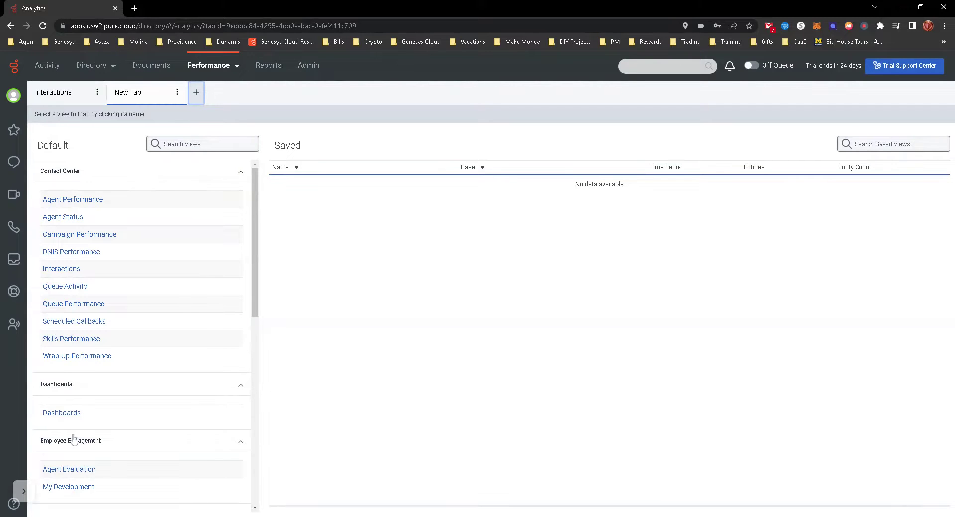
{"action": "left_click", "coordinate": [73, 413]}
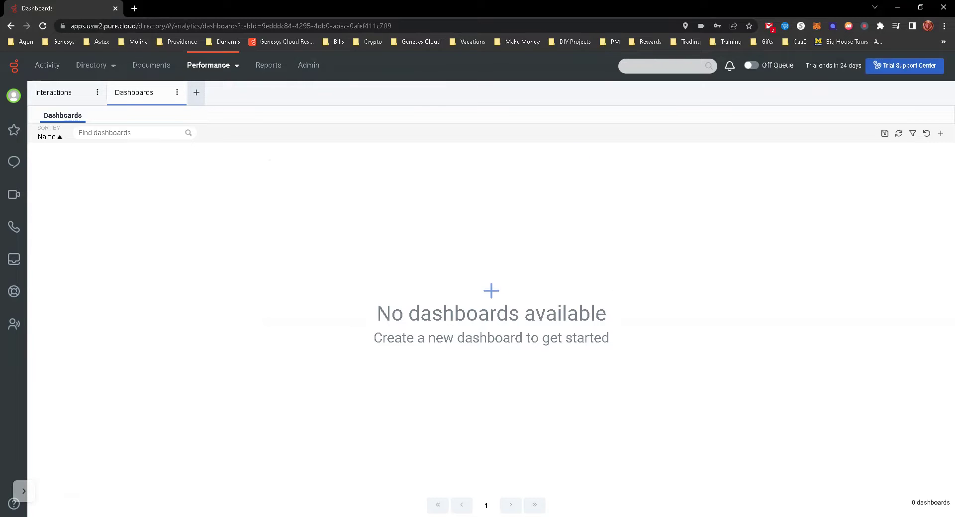
Create a new dashboard named My First Dashboard
{"action": "left_click", "coordinate": [491, 291]}
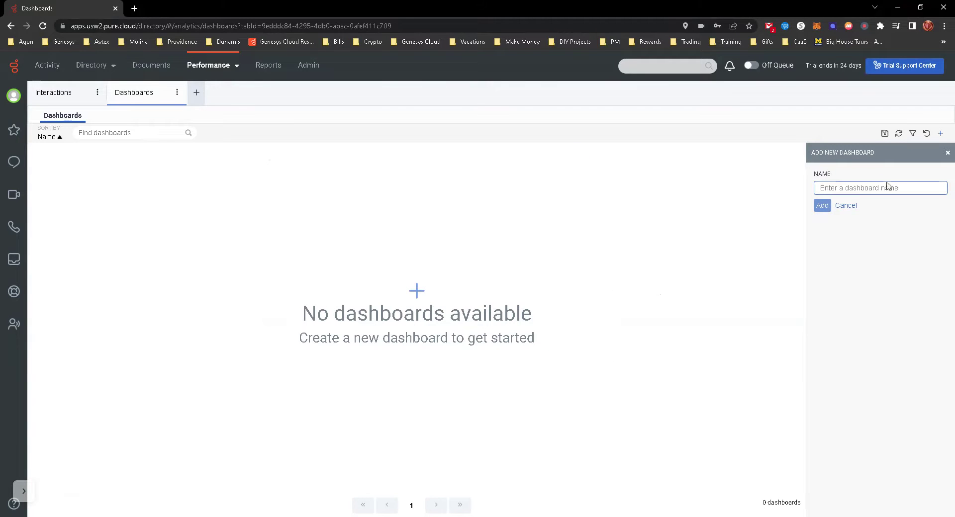
{"action": "type", "text": "My First Dashboard"}
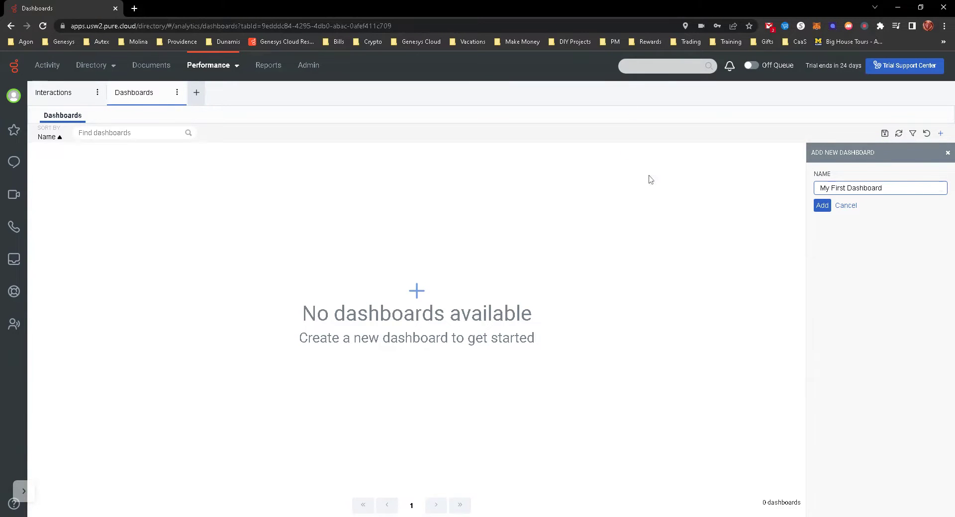
{"action": "left_click", "coordinate": [821, 208]}
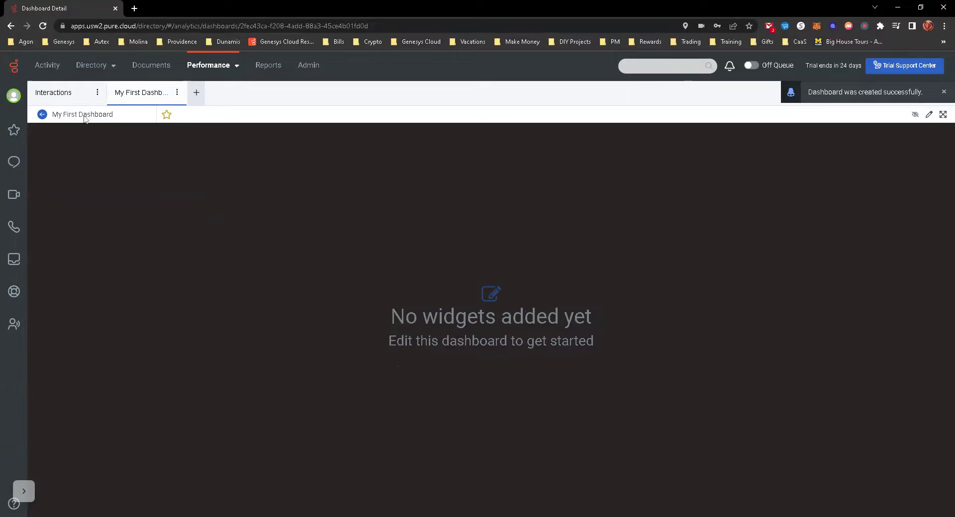
Put the dashboard in edit mode and add a metric widget filtered to the flow My First Call Flow
{"action": "left_click", "coordinate": [489, 297]}
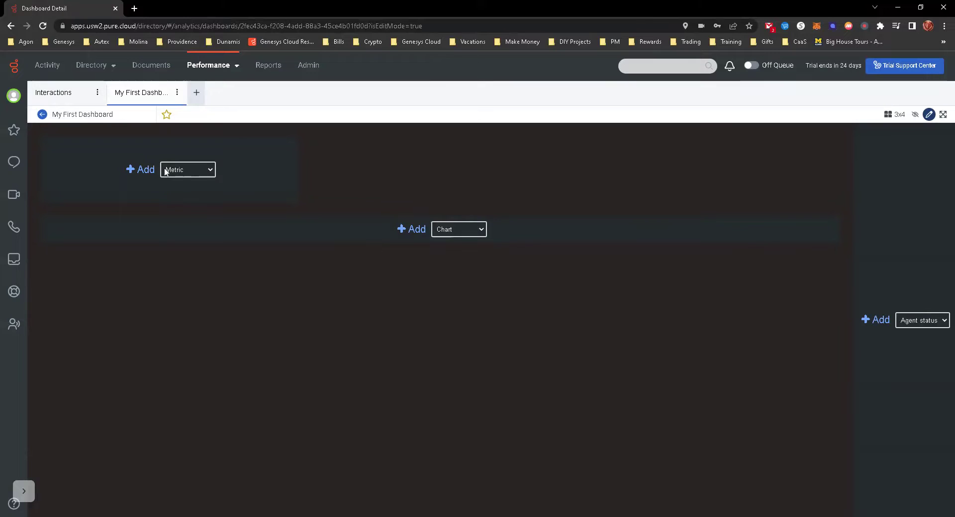
{"action": "left_click", "coordinate": [145, 170]}
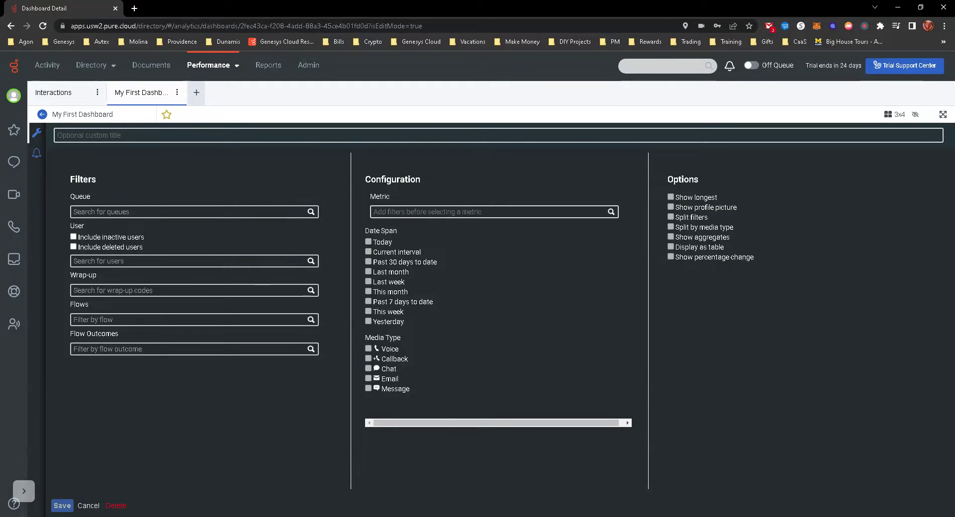
{"action": "left_click", "coordinate": [189, 319]}
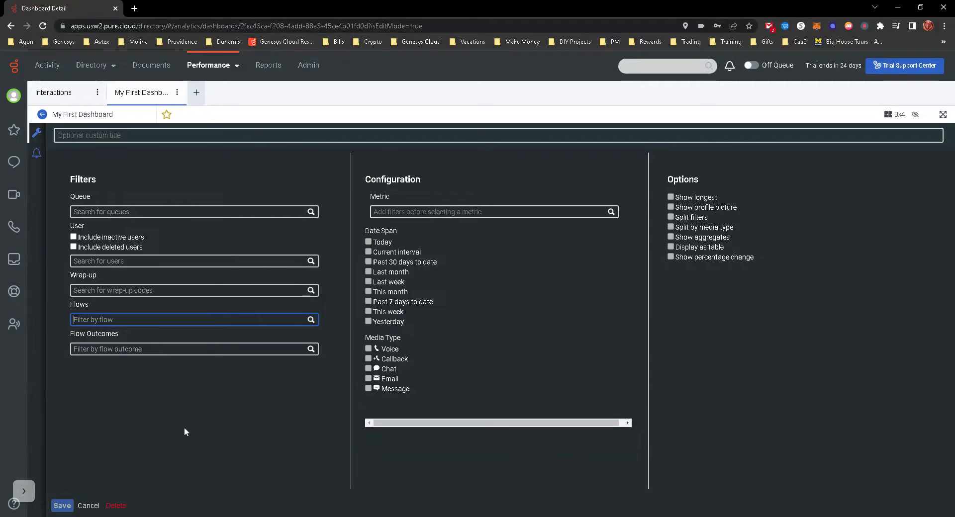
{"action": "type", "text": "j"}
{"action": "type", "text": "m"}
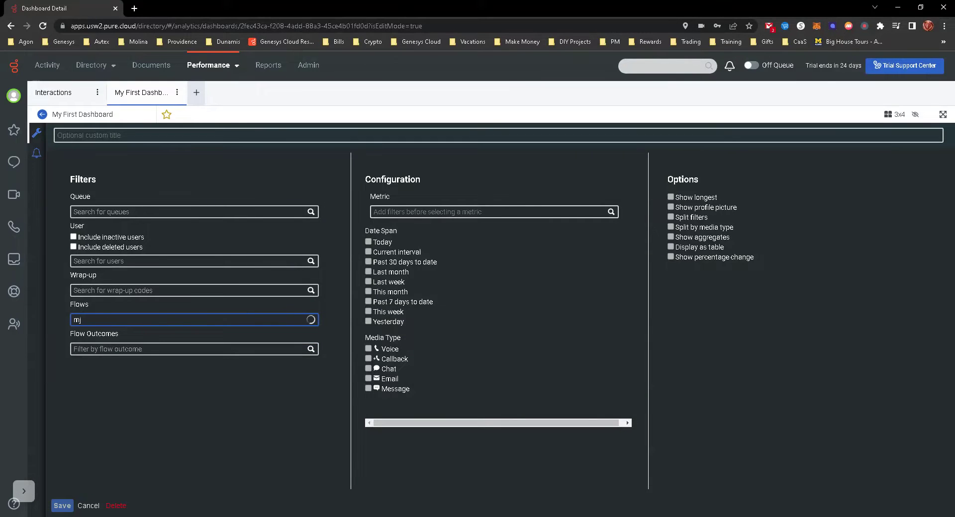
{"action": "key", "text": "BackSpace"}
{"action": "key", "text": "BackSpace"}
{"action": "type", "text": "my"}
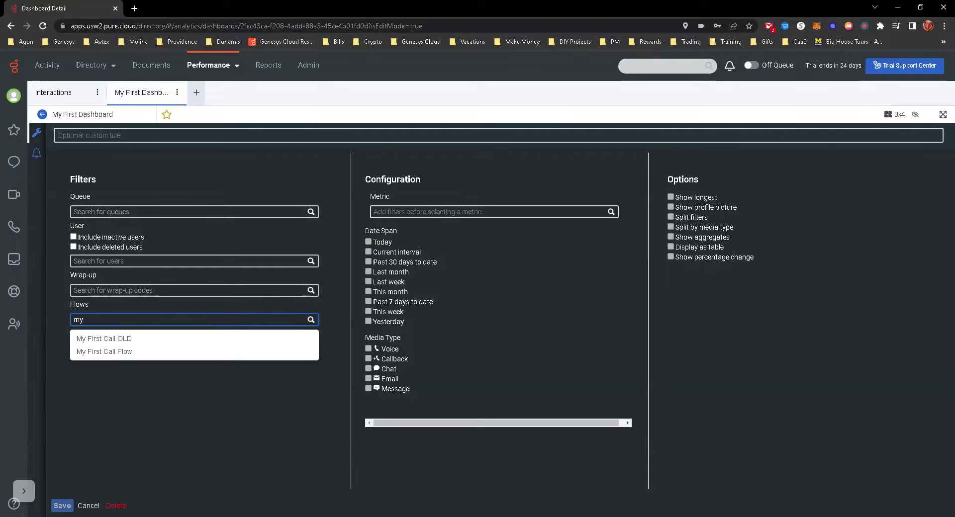
{"action": "left_click", "coordinate": [104, 352]}
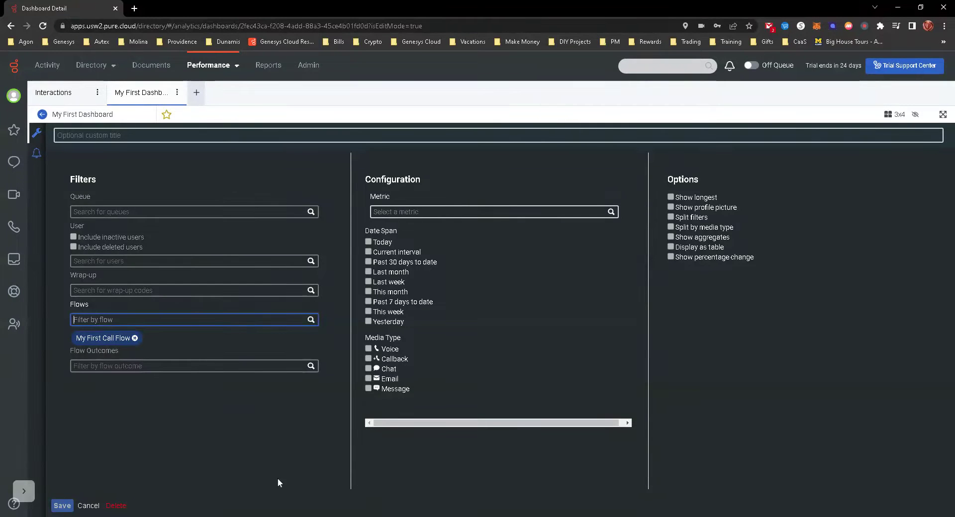
{"action": "left_click", "coordinate": [262, 442]}
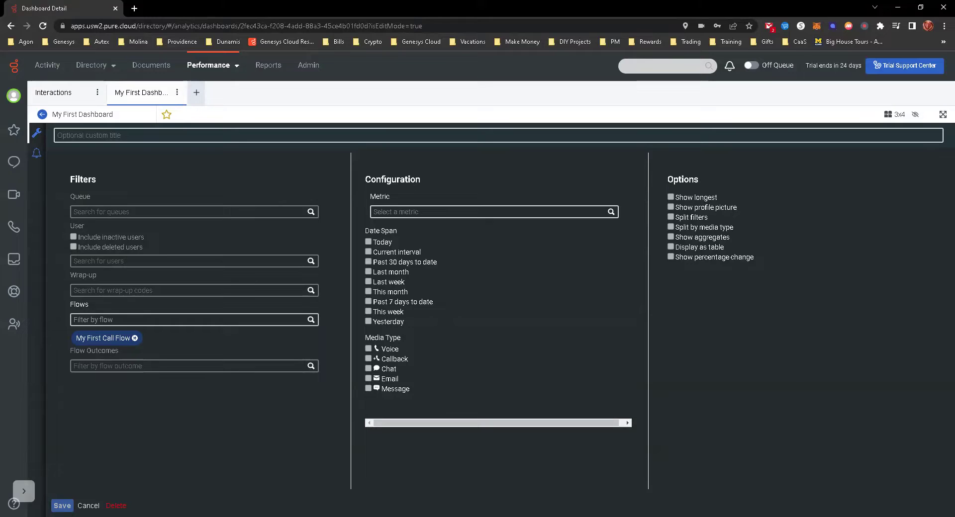
{"action": "left_click", "coordinate": [378, 212]}
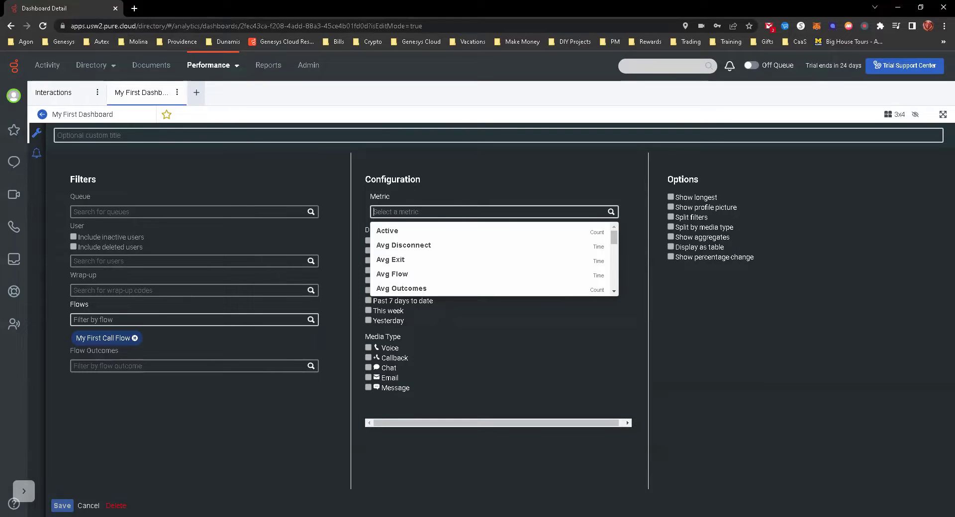
{"action": "type", "text": "aba"}
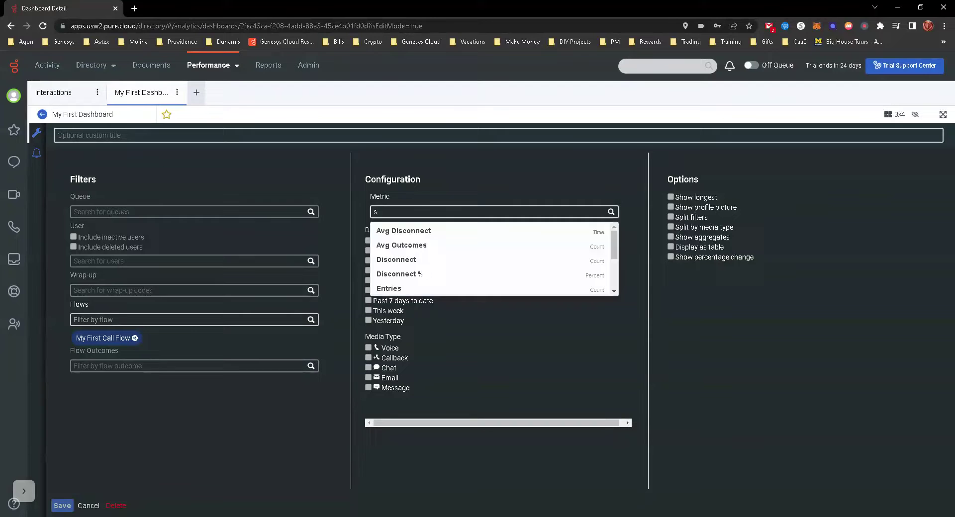
{"action": "type", "text": "n"}
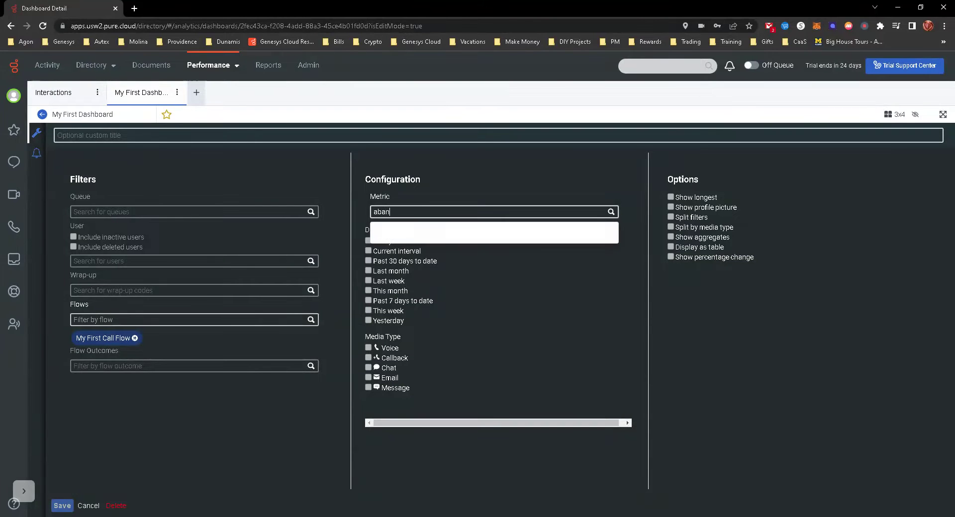
{"action": "key", "text": "BackSpace"}
{"action": "key", "text": "BackSpace"}
{"action": "key", "text": "BackSpace"}
{"action": "key", "text": "BackSpace"}
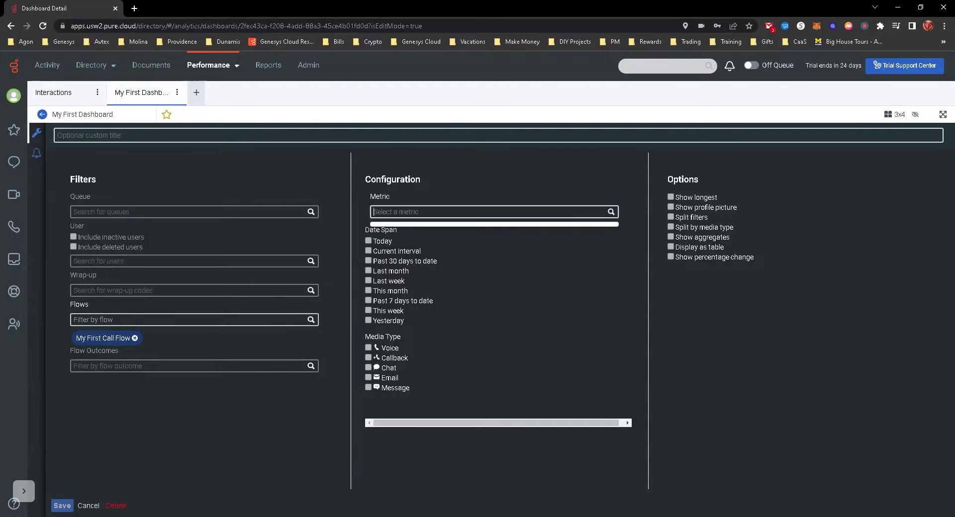
Choose the Avg Disconnect metric for past 7 days to date and today, limit media to voice, and save the widget
{"action": "type", "text": "avg"}
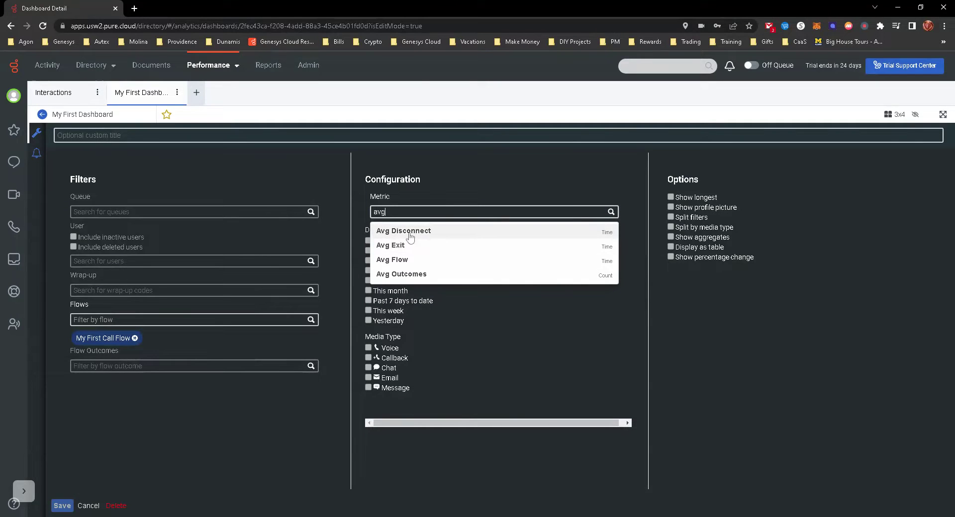
{"action": "left_click", "coordinate": [415, 232]}
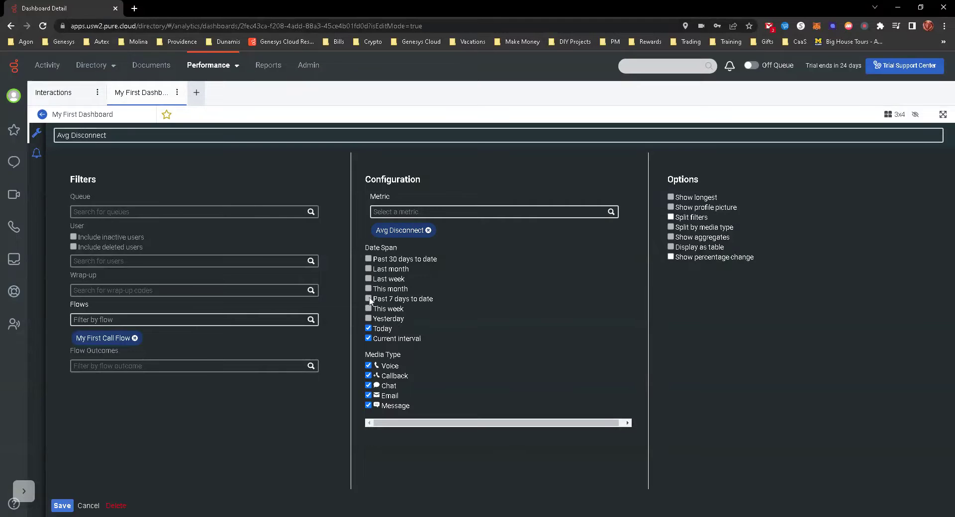
{"action": "left_click", "coordinate": [368, 338]}
{"action": "left_click", "coordinate": [369, 299]}
{"action": "left_click", "coordinate": [369, 376]}
{"action": "left_click", "coordinate": [368, 396]}
{"action": "left_click", "coordinate": [368, 385]}
{"action": "left_click", "coordinate": [368, 405]}
{"action": "left_click", "coordinate": [62, 506]}
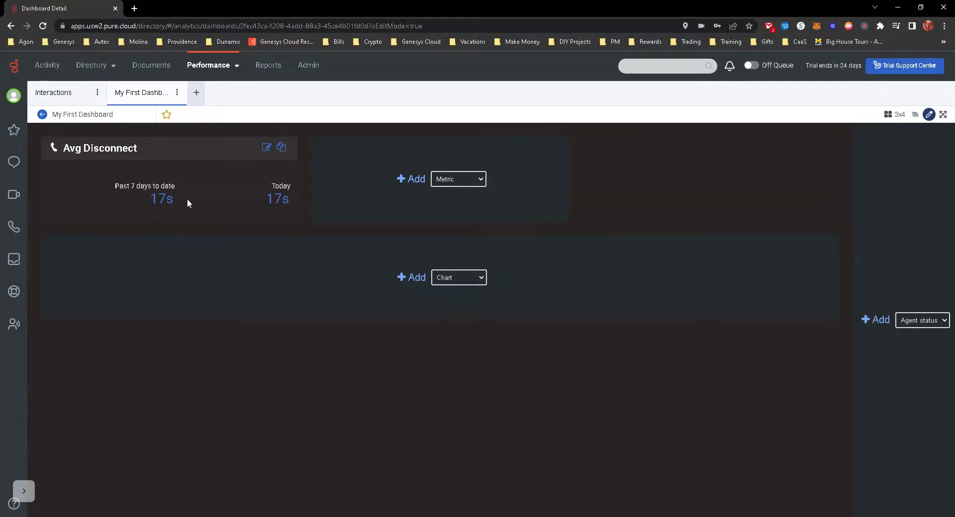
Add a second metric widget filtered to the flow My First Call Flow
{"action": "left_click", "coordinate": [416, 179]}
{"action": "left_click", "coordinate": [119, 320]}
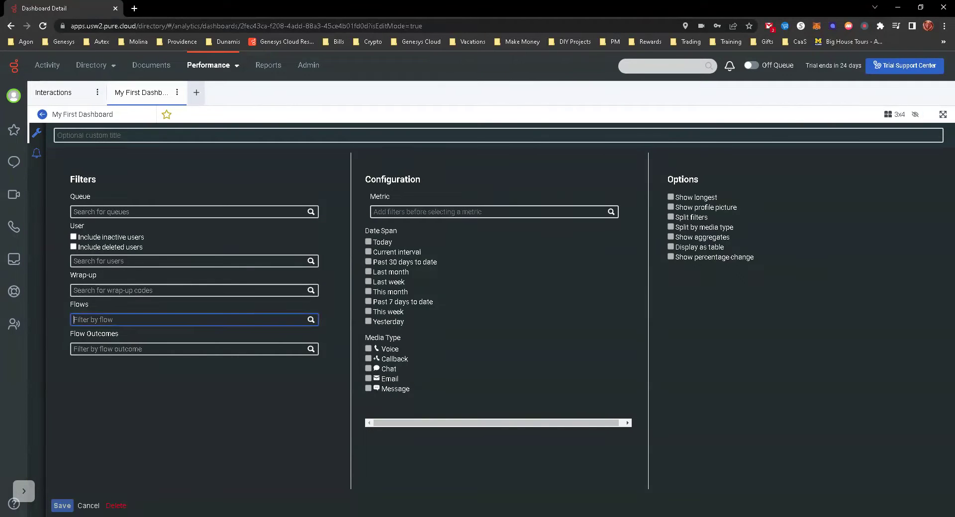
{"action": "type", "text": "my"}
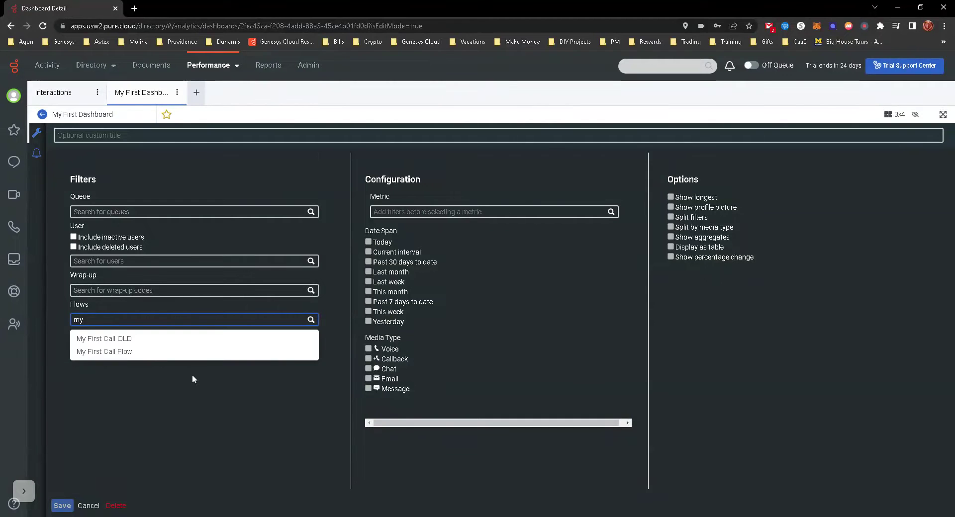
{"action": "left_click", "coordinate": [142, 351]}
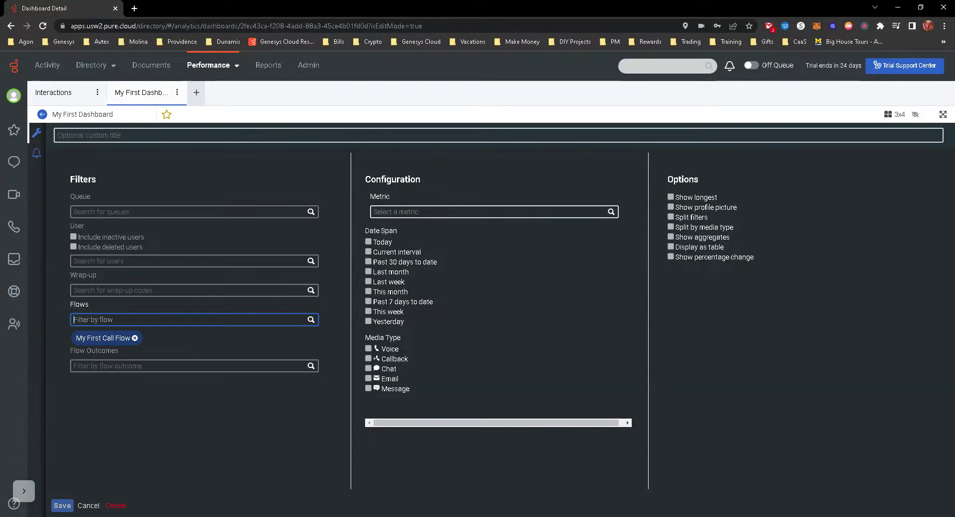
Select the Success %, Exit %, Failure % and Disconnect % metrics for the second widget
{"action": "left_click", "coordinate": [490, 211]}
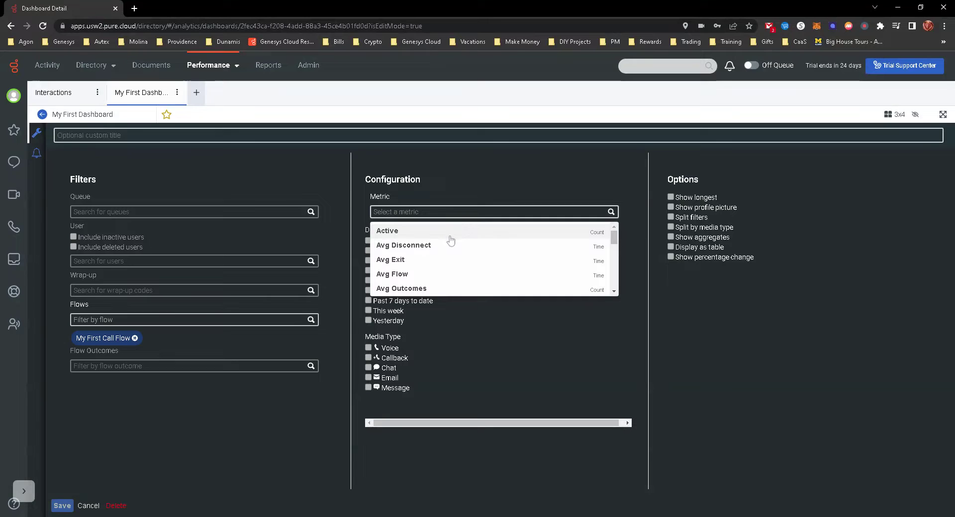
{"action": "scroll", "coordinate": [447, 242], "scroll_direction": "down", "scroll_amount": 1}
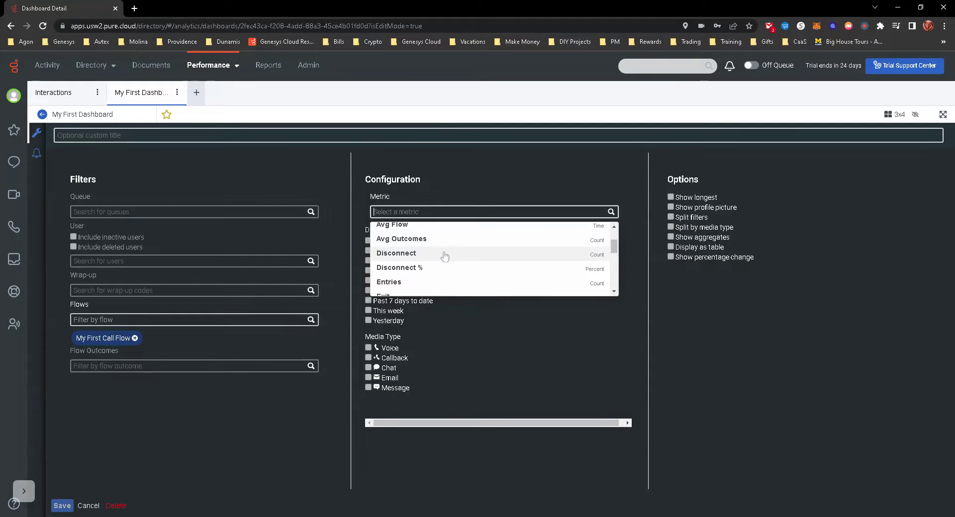
{"action": "scroll", "coordinate": [442, 254], "scroll_direction": "down", "scroll_amount": 1}
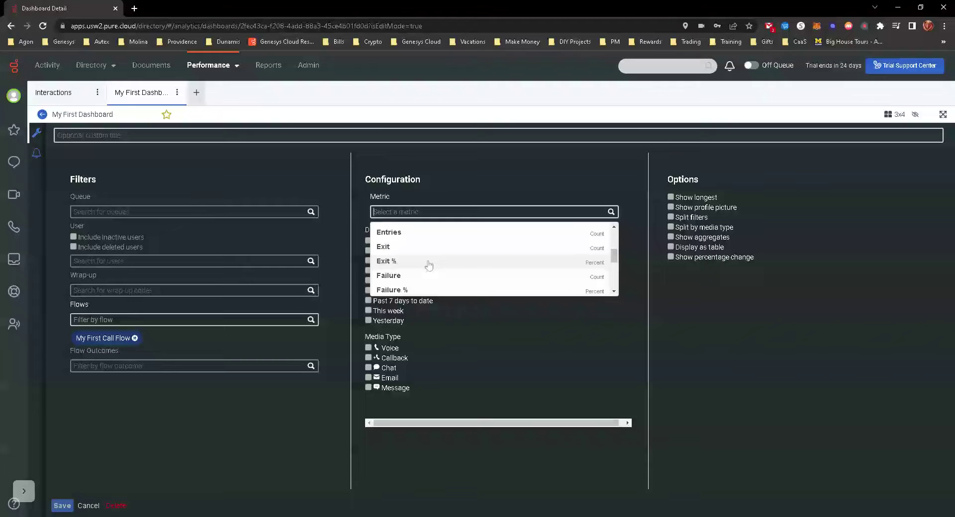
{"action": "scroll", "coordinate": [432, 262], "scroll_direction": "down", "scroll_amount": 1}
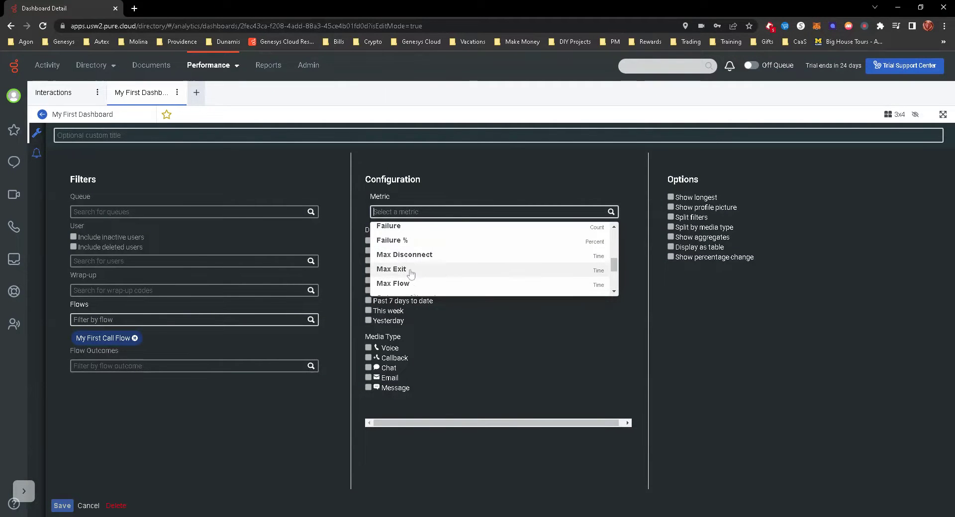
{"action": "scroll", "coordinate": [412, 273], "scroll_direction": "down", "scroll_amount": 1}
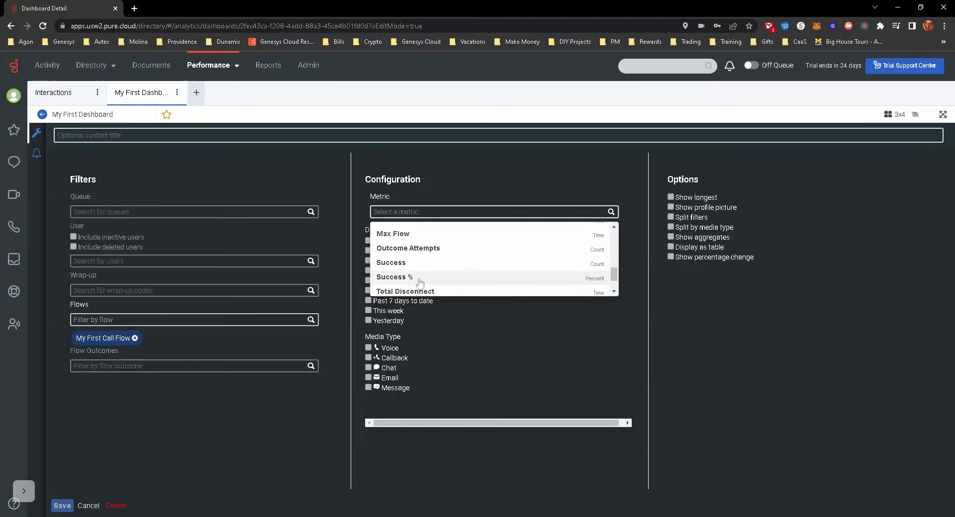
{"action": "scroll", "coordinate": [443, 277], "scroll_direction": "down", "scroll_amount": 1}
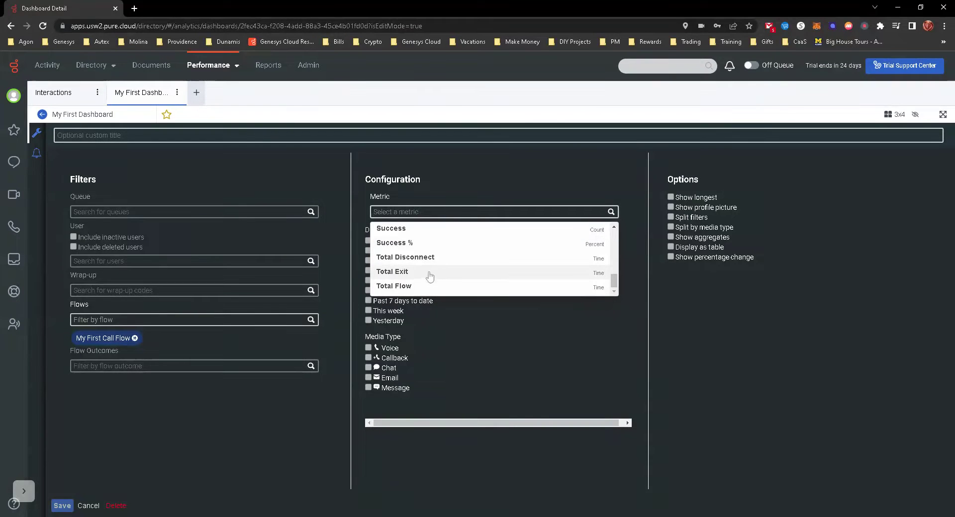
{"action": "left_click", "coordinate": [409, 244]}
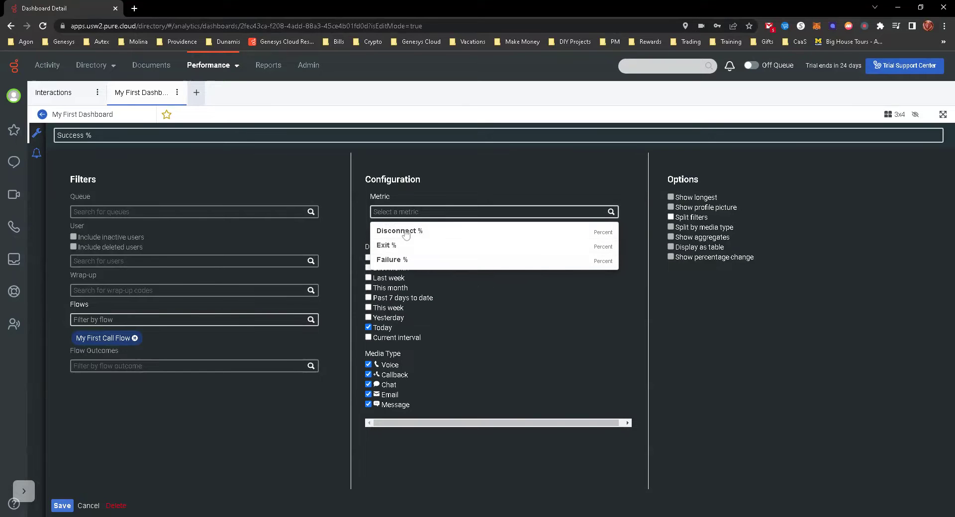
{"action": "left_click", "coordinate": [408, 246]}
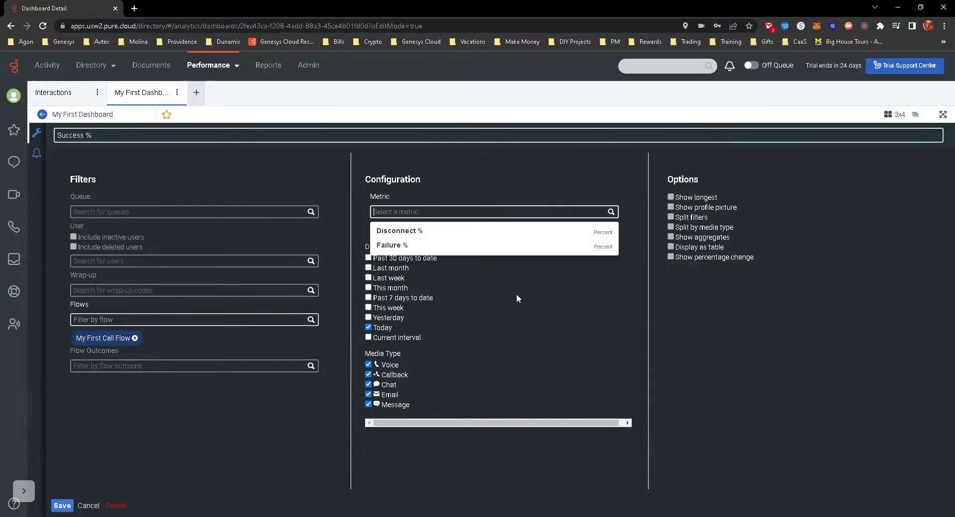
{"action": "left_click", "coordinate": [430, 248]}
{"action": "left_click", "coordinate": [426, 236]}
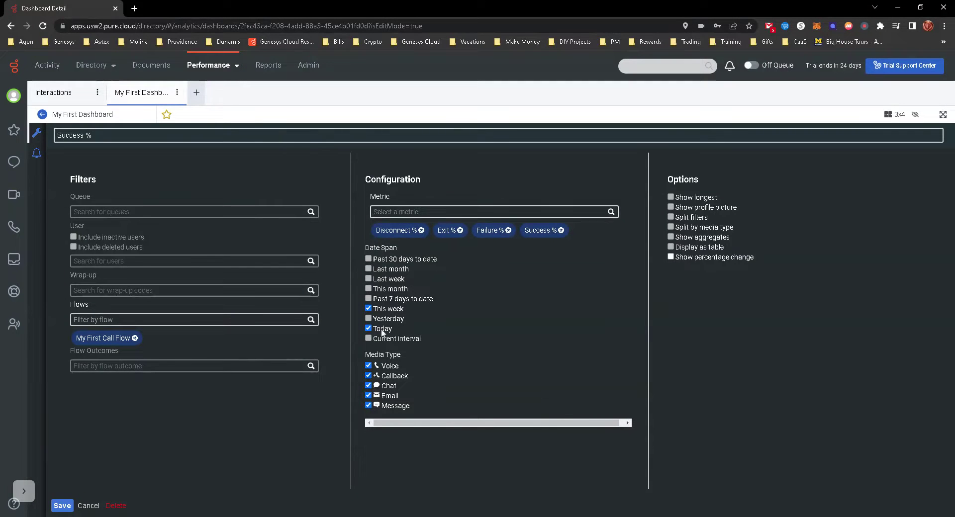
Replace the This week date span with Past 7 days to date and save the second widget
{"action": "left_click", "coordinate": [368, 308]}
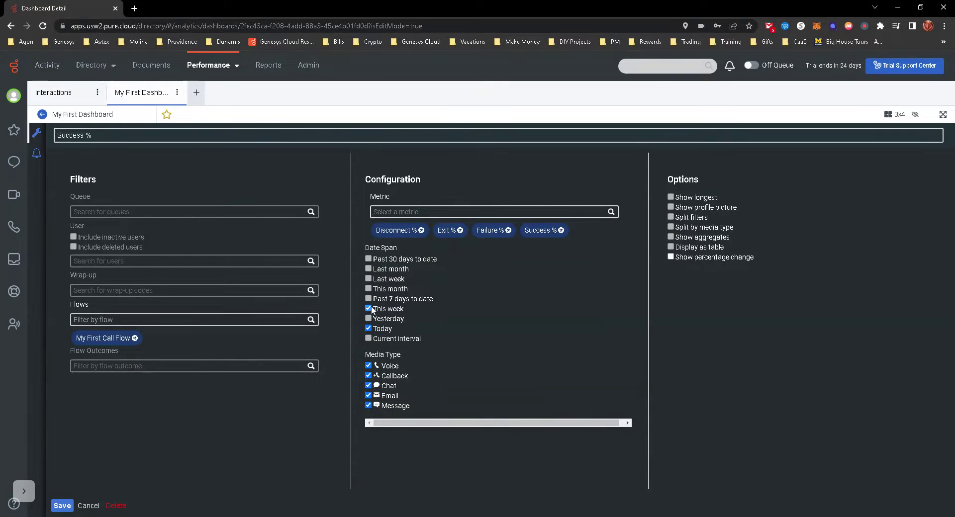
{"action": "left_click", "coordinate": [368, 299]}
{"action": "left_click", "coordinate": [62, 506]}
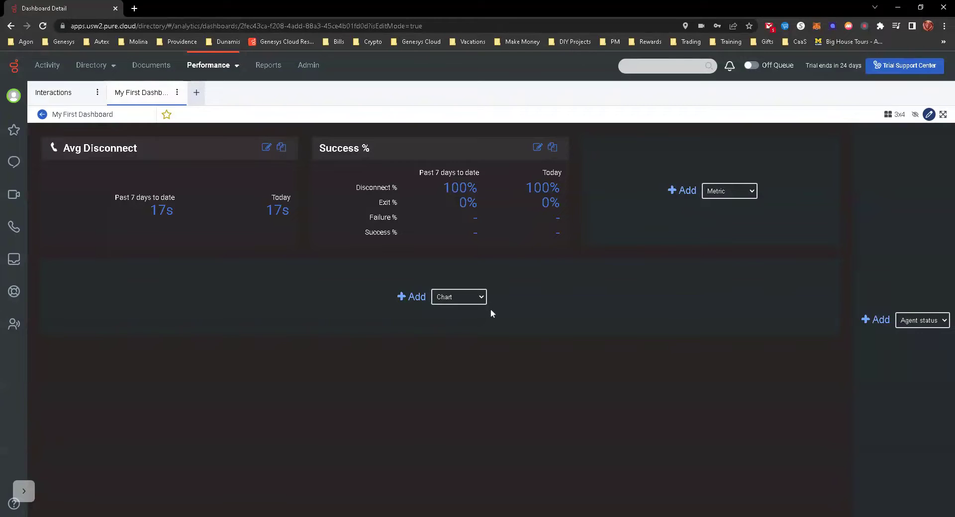
Add a chart widget to the dashboard and filter it to the flow My First Call Flow
{"action": "left_click", "coordinate": [412, 297]}
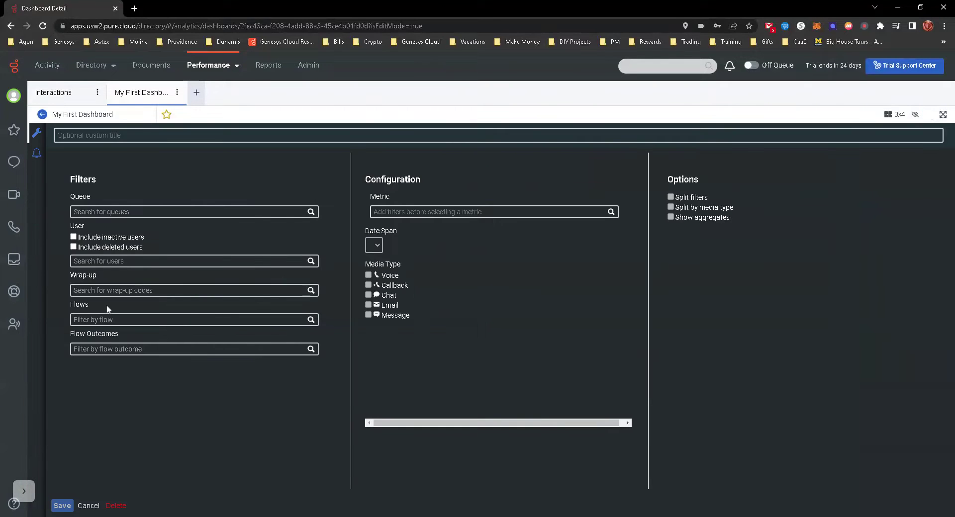
{"action": "left_click", "coordinate": [72, 320]}
{"action": "type", "text": "my"}
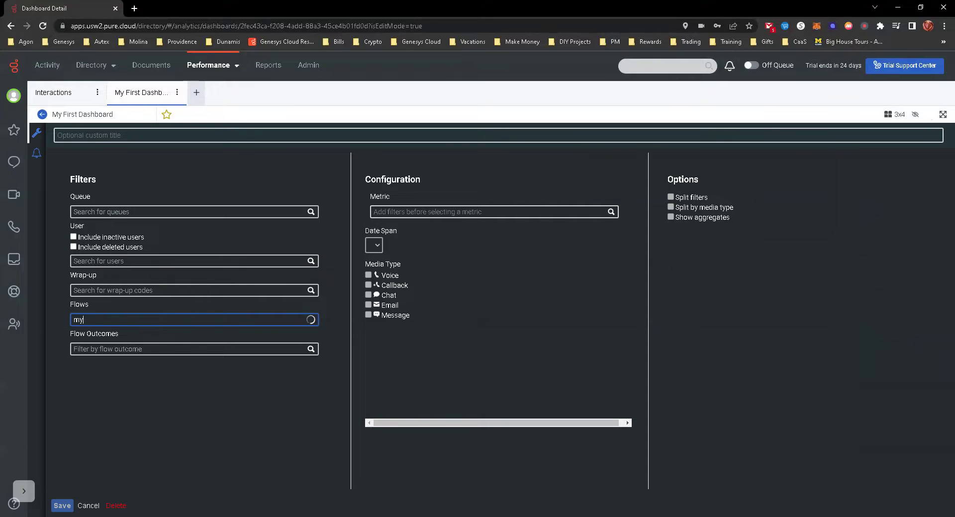
{"action": "left_click", "coordinate": [104, 352]}
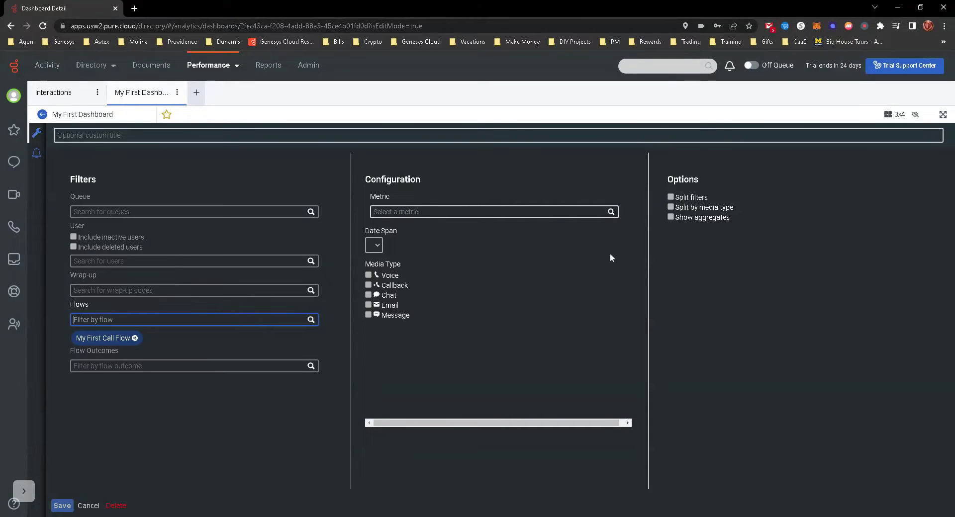
Select the Total Flow and Total Exit metrics for the chart widget
{"action": "left_click", "coordinate": [450, 211]}
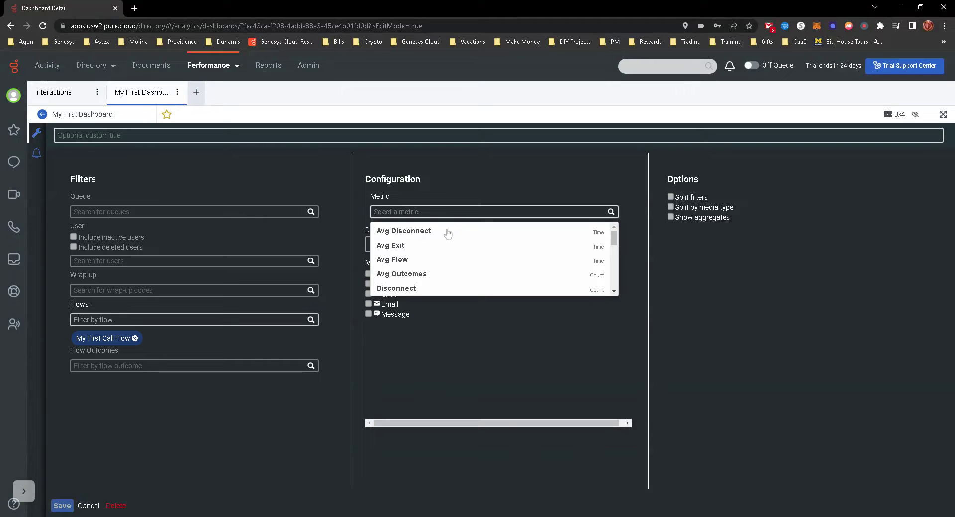
{"action": "scroll", "coordinate": [452, 250], "scroll_direction": "down", "scroll_amount": 3}
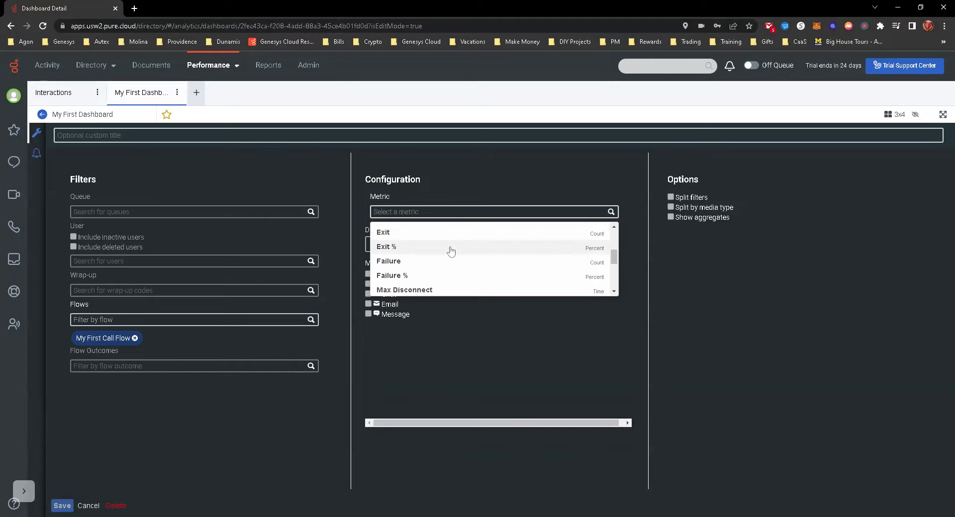
{"action": "scroll", "coordinate": [452, 260], "scroll_direction": "down", "scroll_amount": 3}
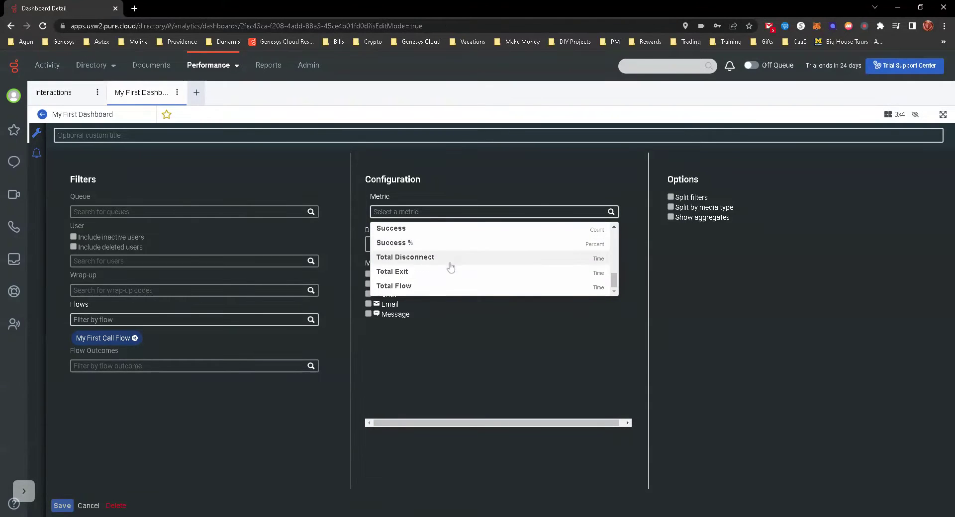
{"action": "left_click", "coordinate": [406, 287]}
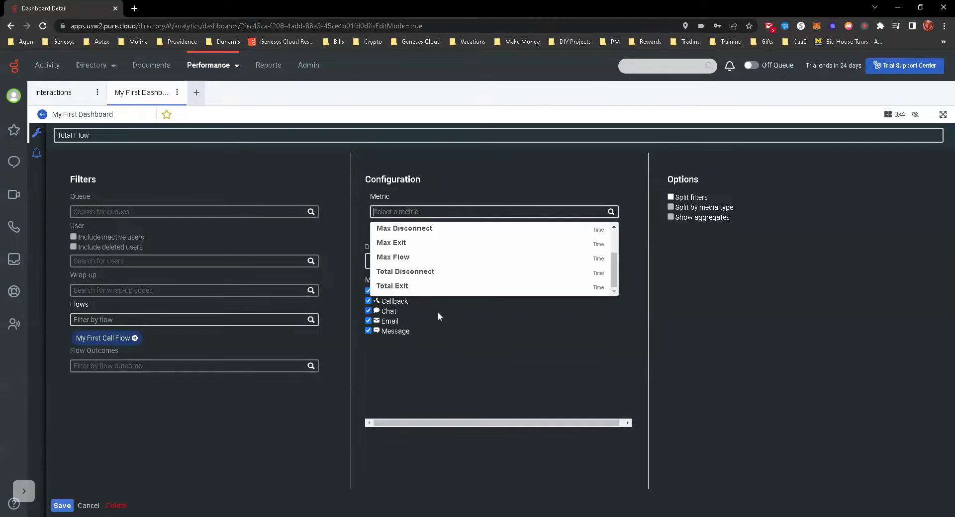
{"action": "left_click", "coordinate": [407, 287]}
{"action": "left_click", "coordinate": [547, 367]}
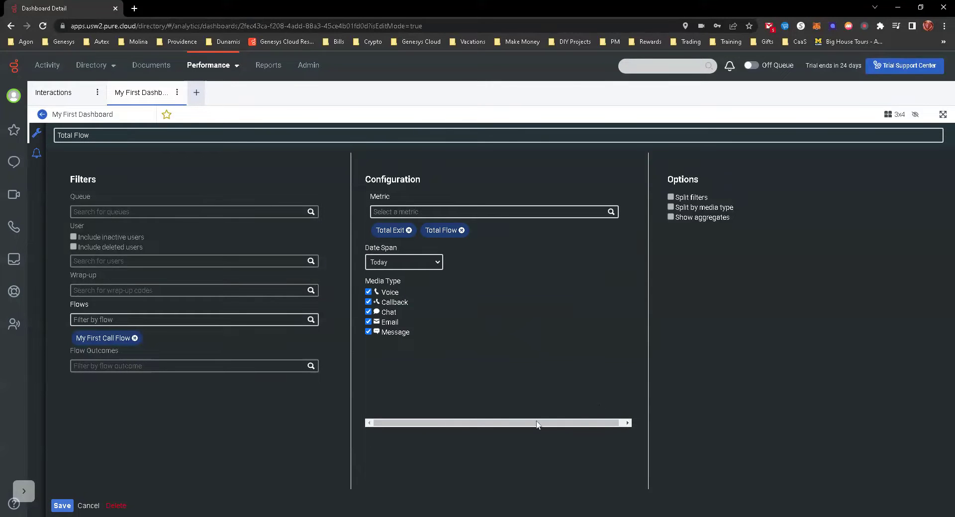
Limit the chart's media types to voice, set a seven-day date span, and save the widget
{"action": "left_click", "coordinate": [368, 322]}
{"action": "left_click", "coordinate": [368, 312]}
{"action": "left_click", "coordinate": [368, 302]}
{"action": "left_click", "coordinate": [369, 331]}
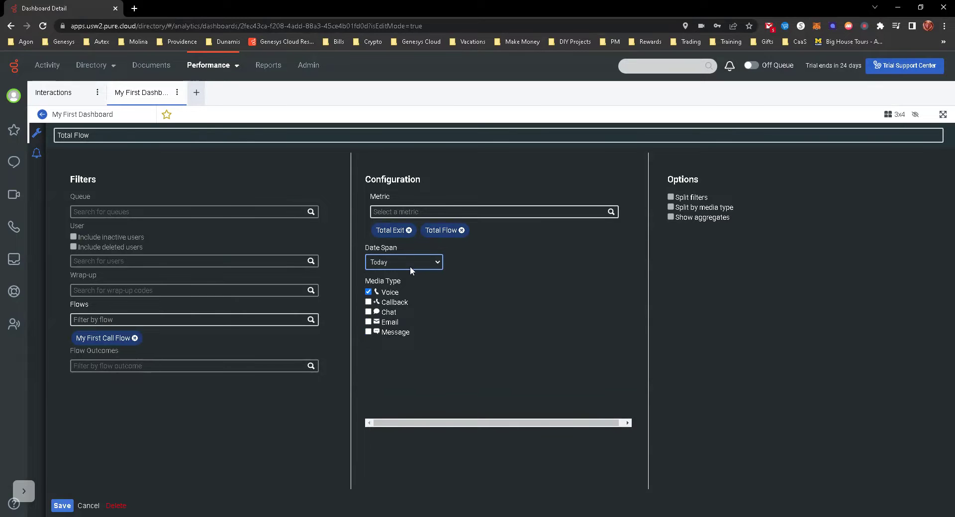
{"action": "left_click", "coordinate": [406, 326]}
{"action": "left_click", "coordinate": [64, 506]}
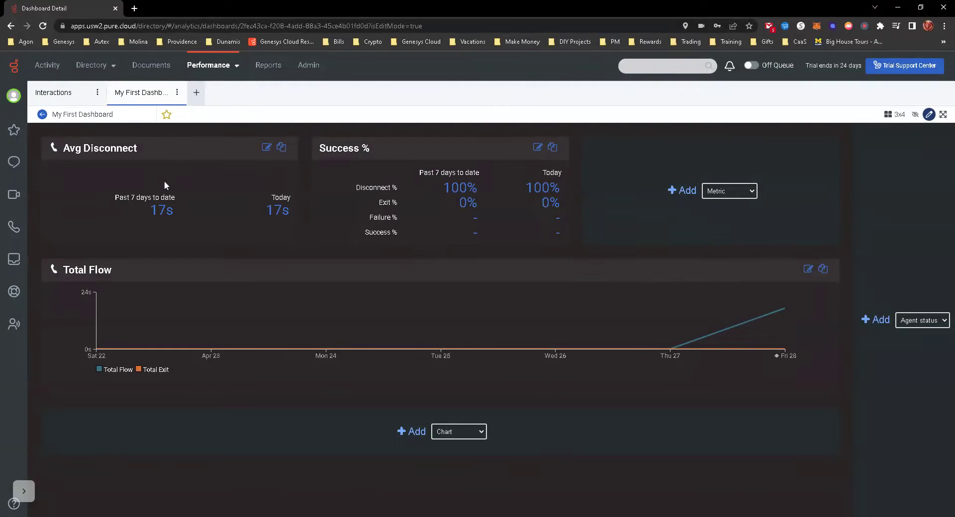
Mark My First Dashboard as a favorite
{"action": "left_click", "coordinate": [166, 115]}
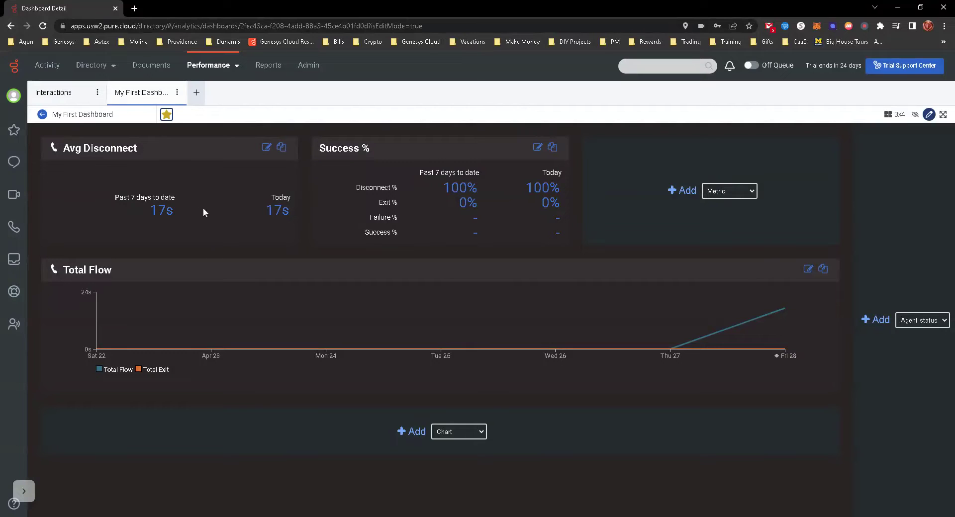